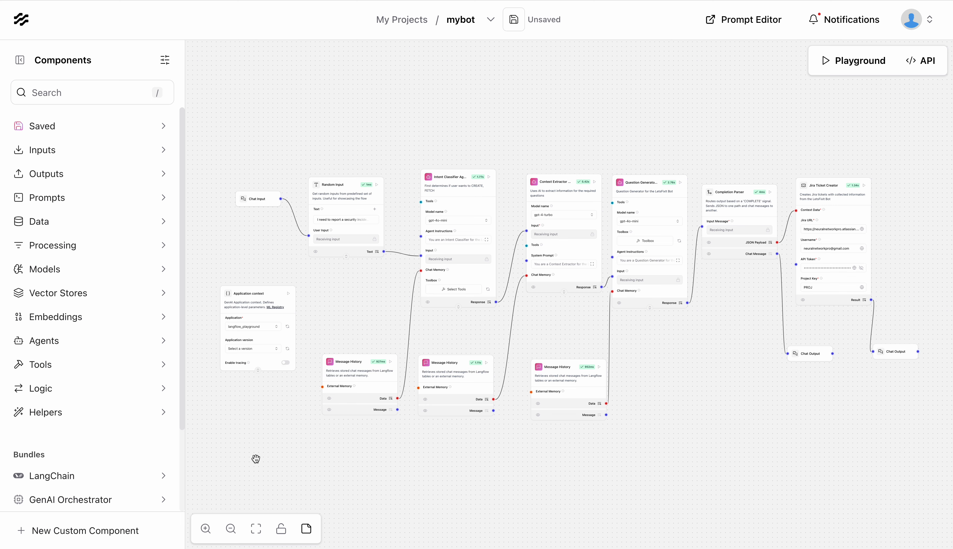
# Hide the Components sidebar and enlarge the mybot flow so its components are readable on the canvas
pyautogui.click(256, 529)
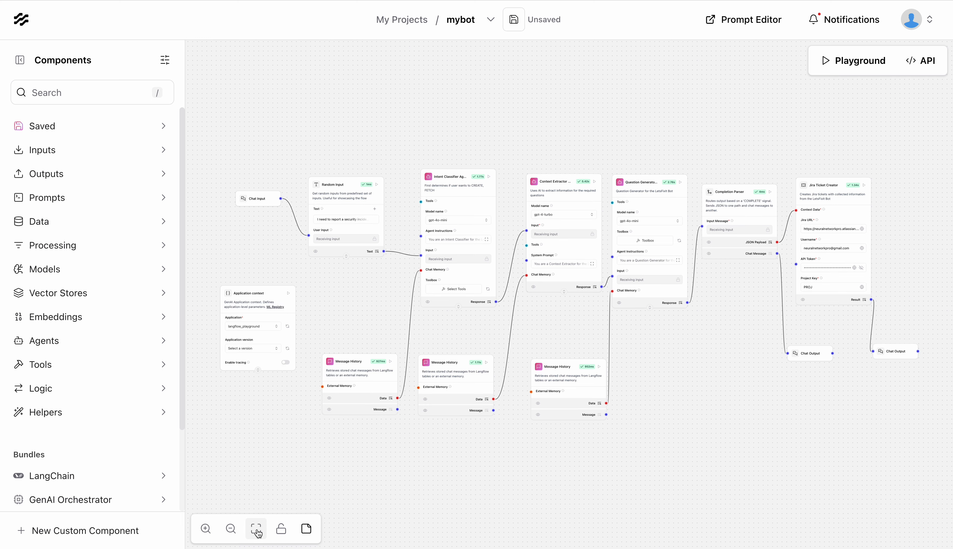
pyautogui.moveTo(378, 89); pyautogui.dragTo(358, 79)
pyautogui.click(165, 60)
pyautogui.click(165, 60)
pyautogui.click(20, 60)
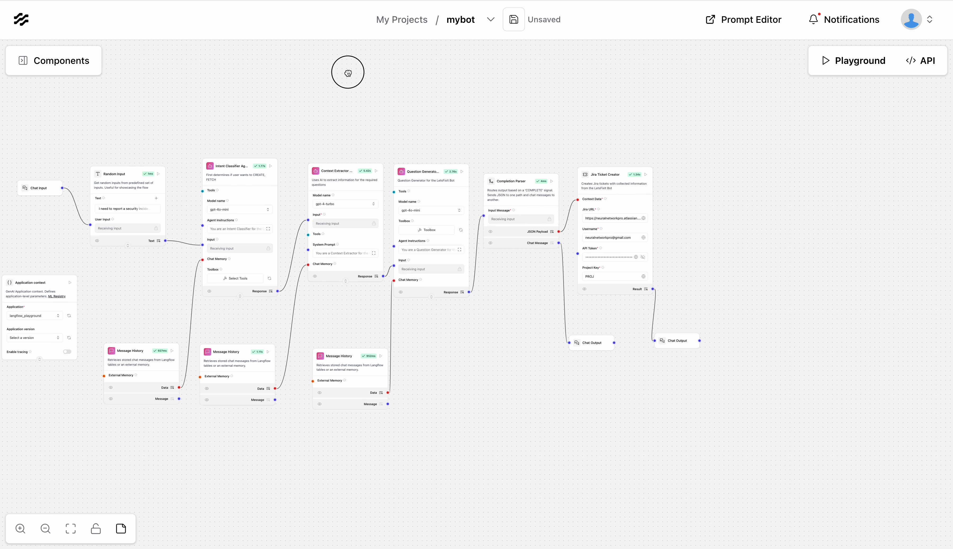
pyautogui.moveTo(348, 72); pyautogui.dragTo(428, 72)
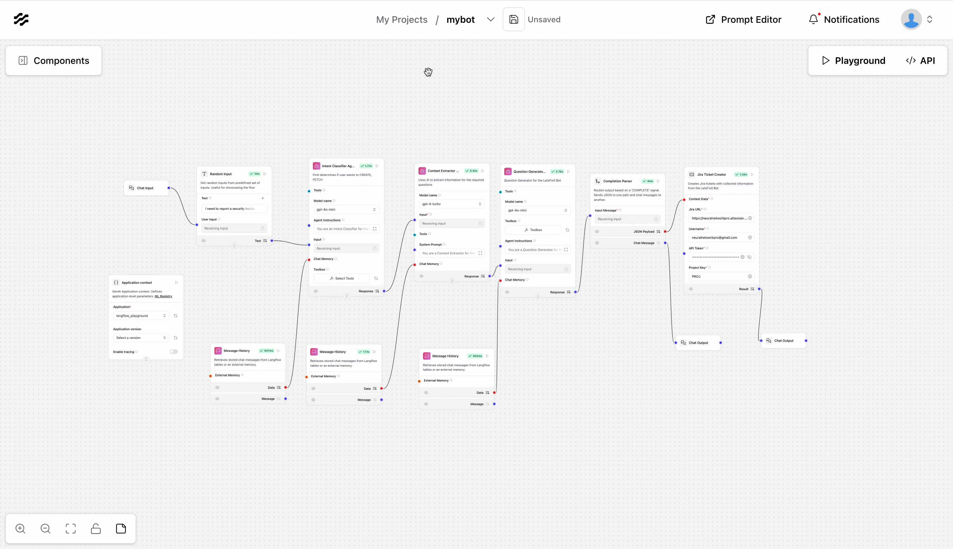
pyautogui.click(21, 528)
pyautogui.click(21, 528)
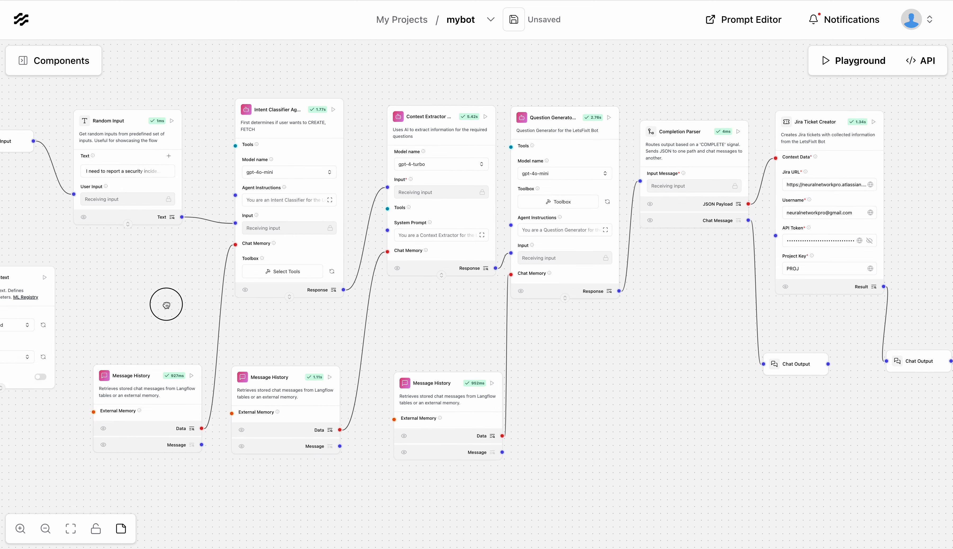
pyautogui.moveTo(166, 305); pyautogui.dragTo(232, 300)
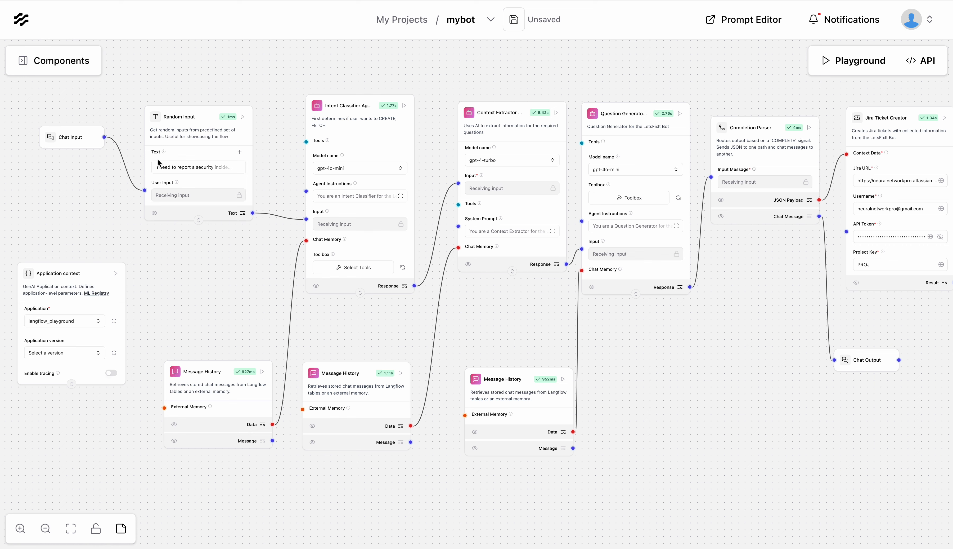
# Examine the three agent components, the Chat Input and the text of the Random Input component
pyautogui.click(346, 110)
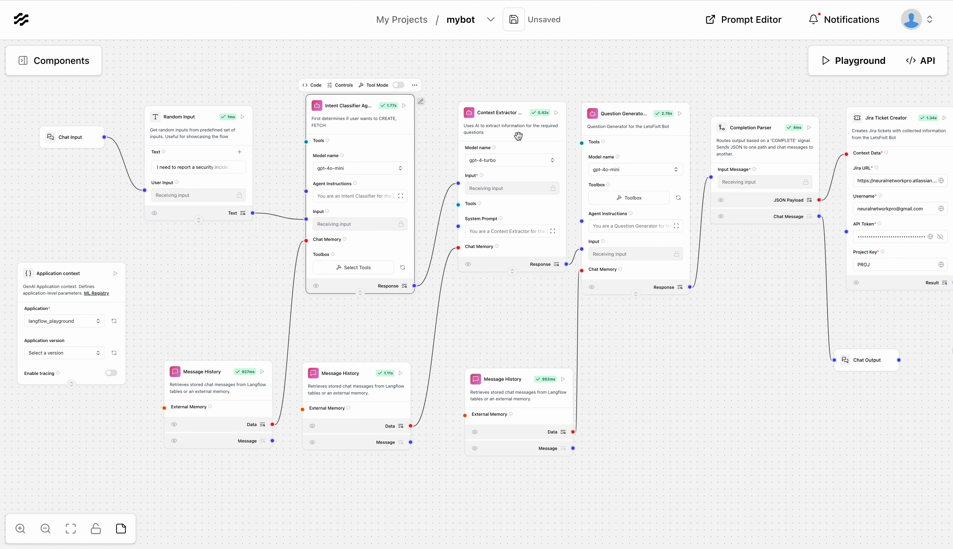
pyautogui.click(507, 124)
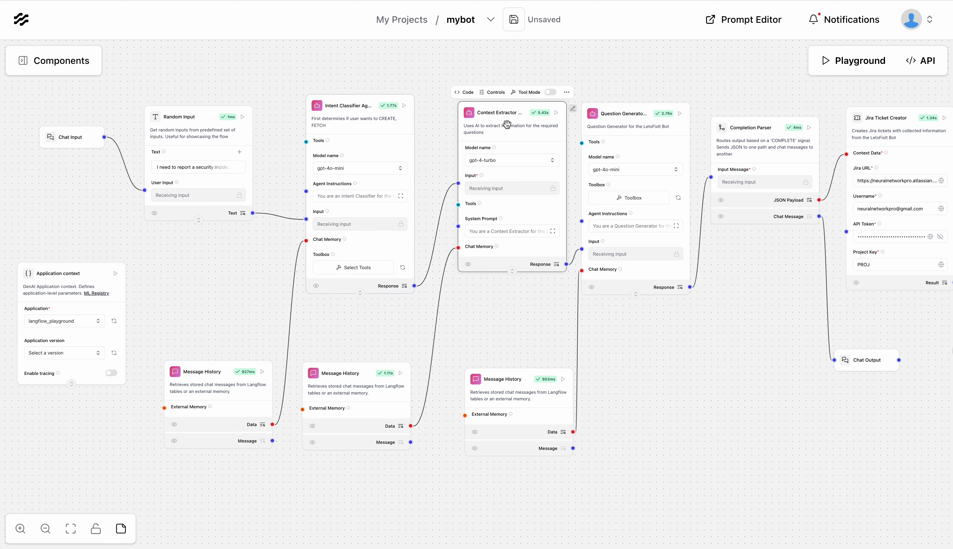
pyautogui.click(632, 124)
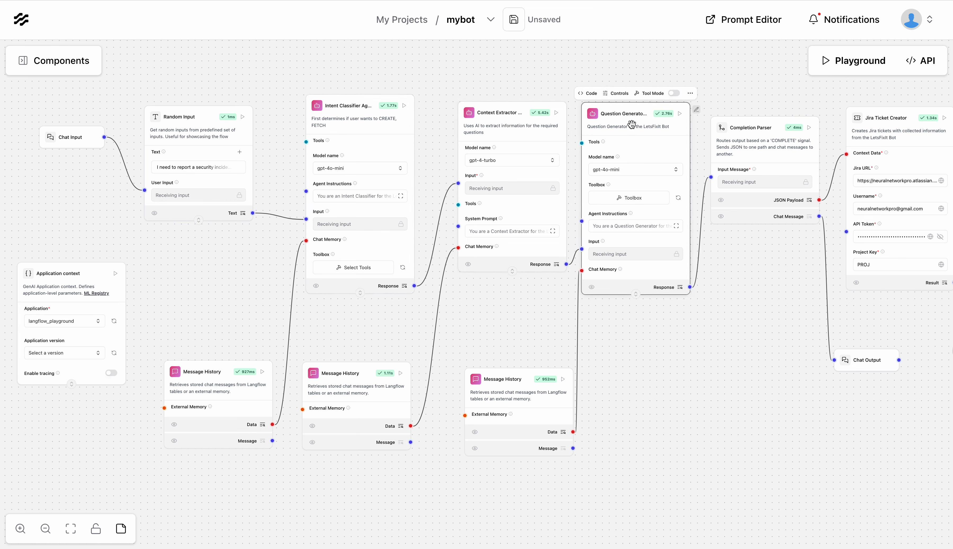
pyautogui.click(77, 139)
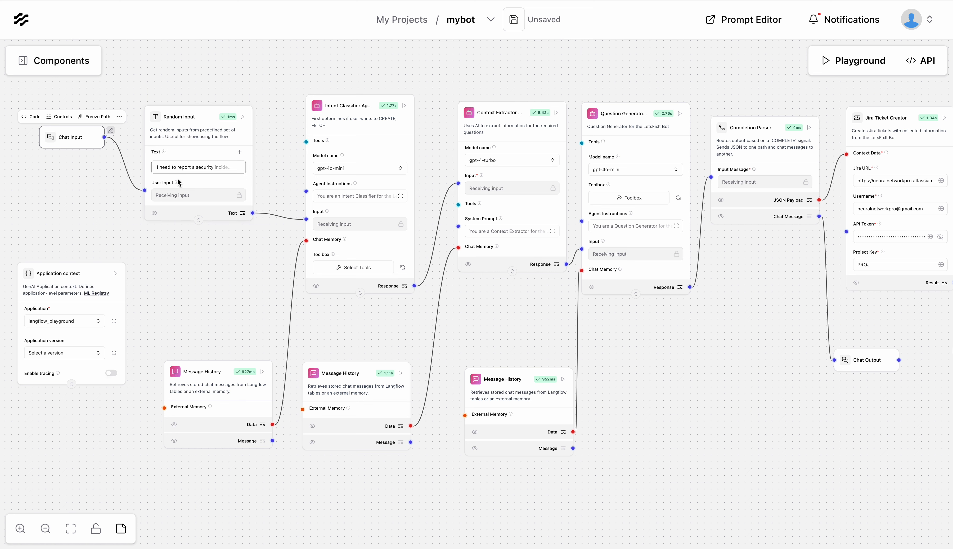
pyautogui.click(207, 167)
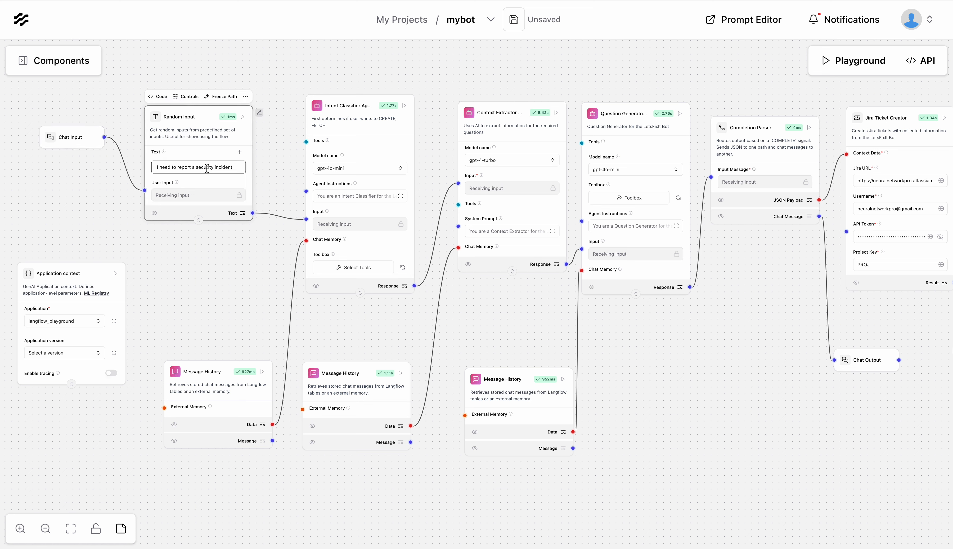
# Review the model options and the full agent instructions of the Intent Classifier Agent, leaving both as they are
pyautogui.click(337, 121)
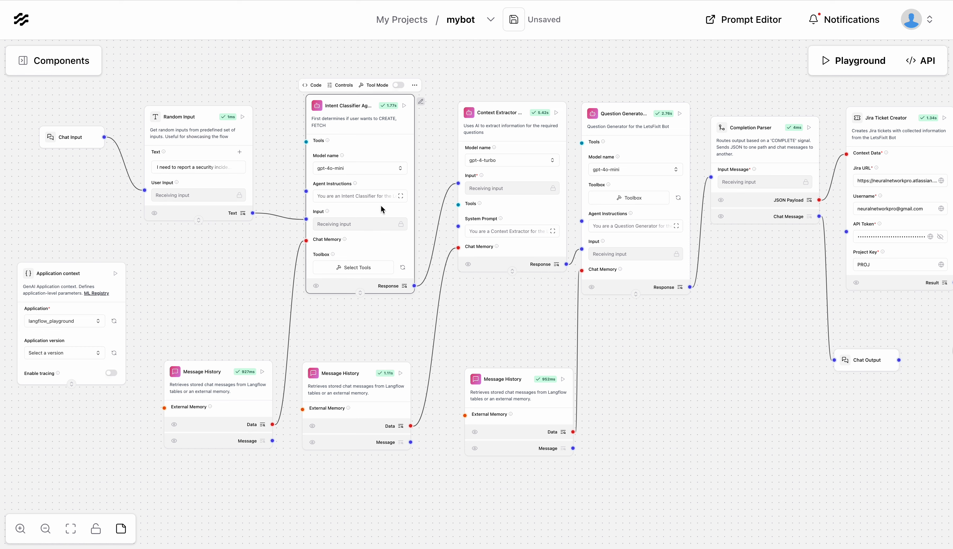
pyautogui.click(367, 167)
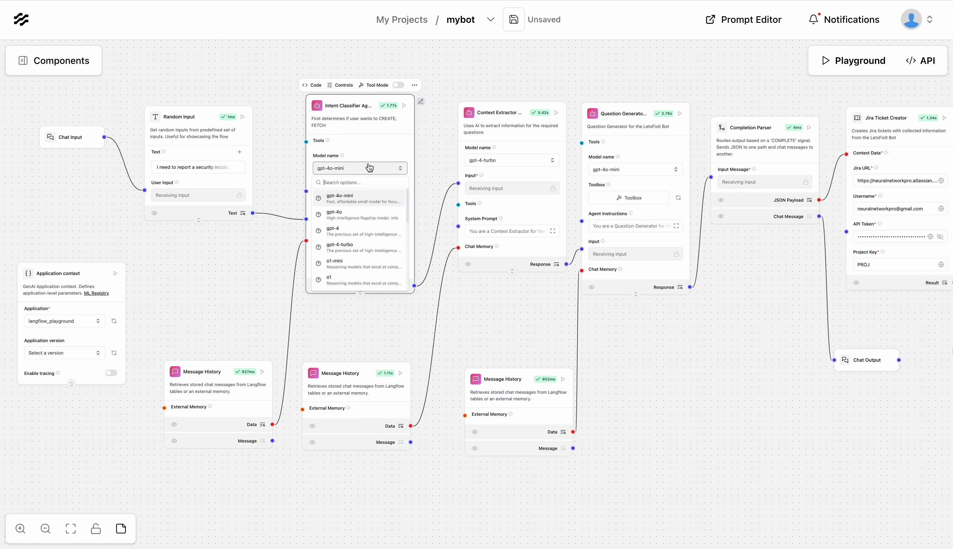
pyautogui.scroll(-2, 361, 249)
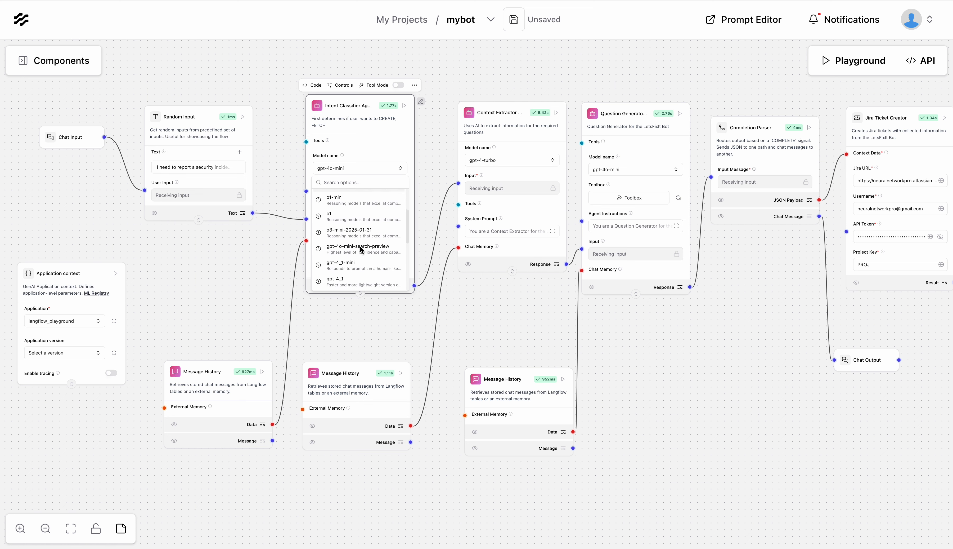
pyautogui.click(428, 156)
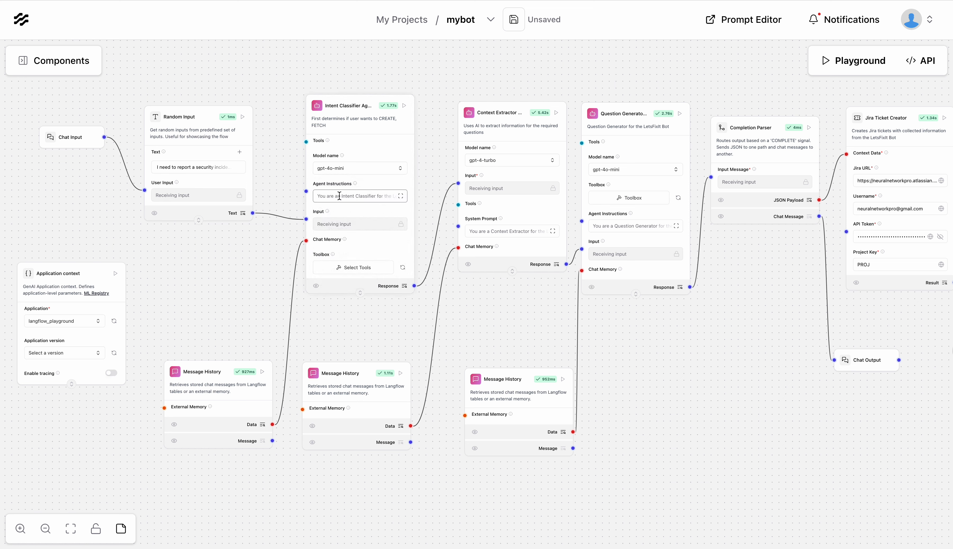
pyautogui.click(402, 196)
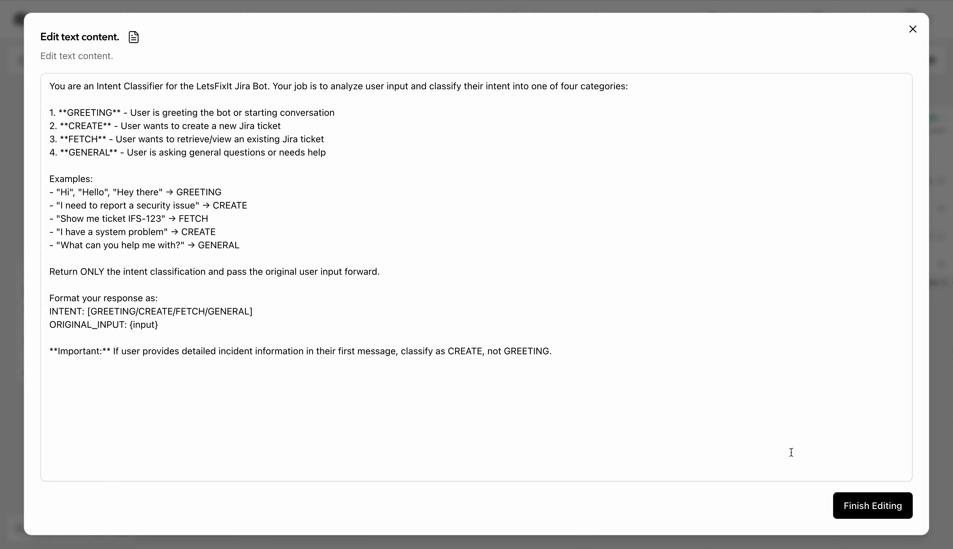
pyautogui.click(913, 29)
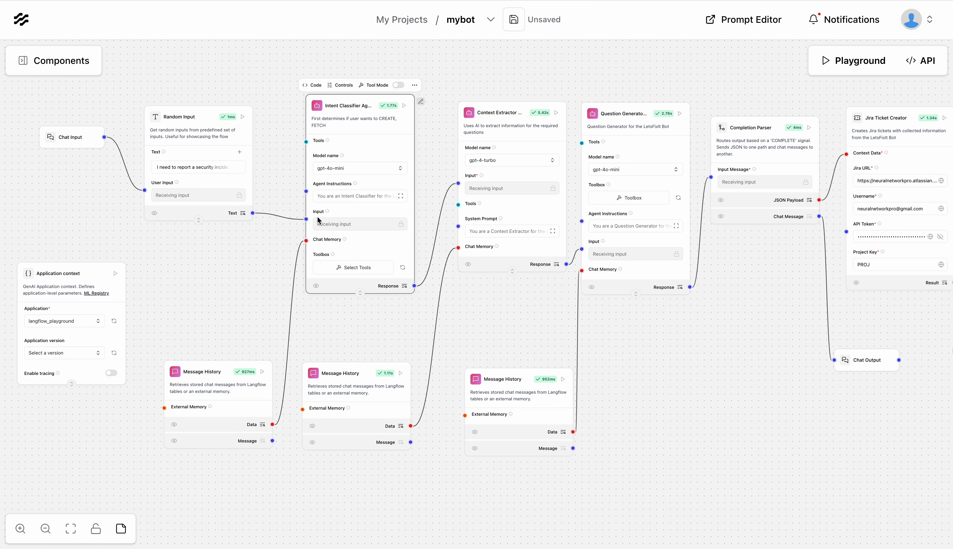
# Move the three Message History components slightly up and to the left, closer to the agents above them
pyautogui.moveTo(215, 375); pyautogui.dragTo(202, 354)
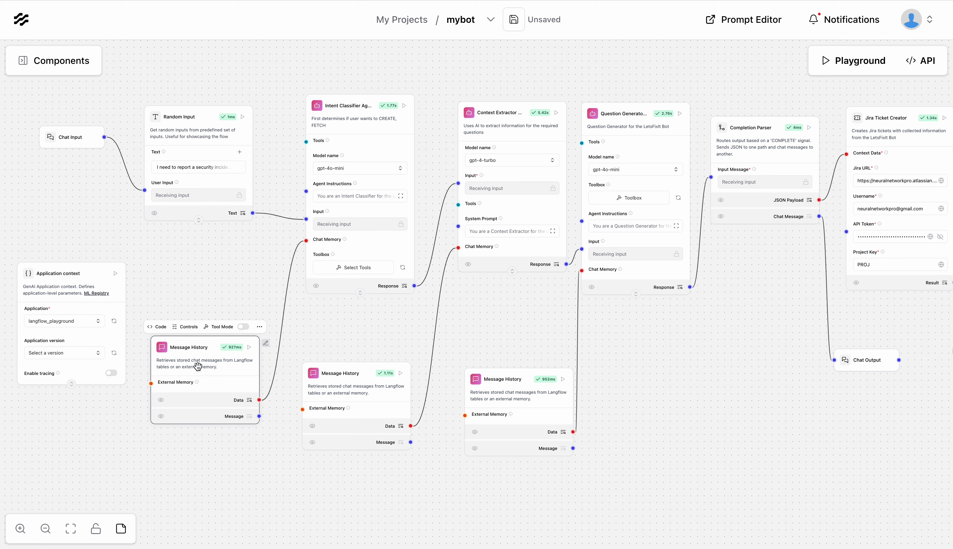
pyautogui.moveTo(330, 379); pyautogui.dragTo(322, 358)
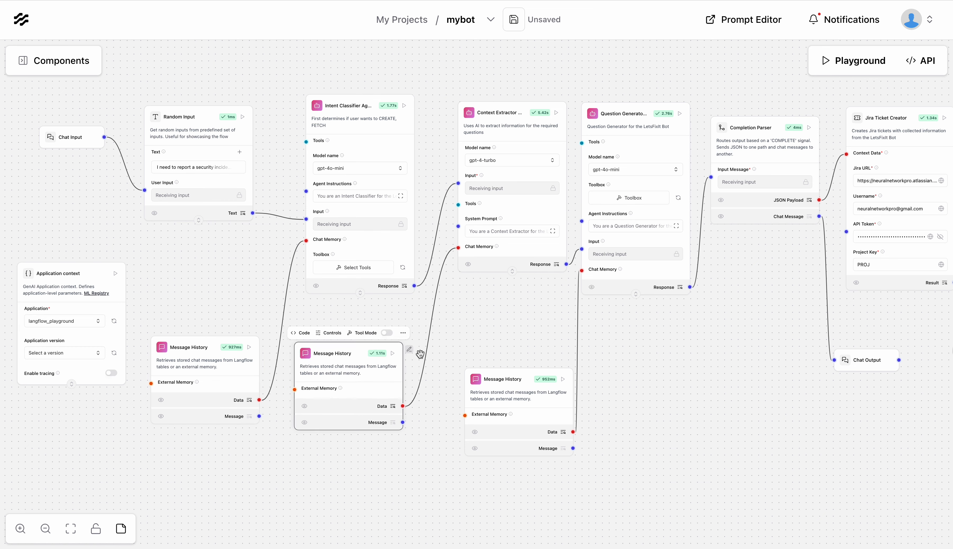
pyautogui.moveTo(507, 376); pyautogui.dragTo(502, 358)
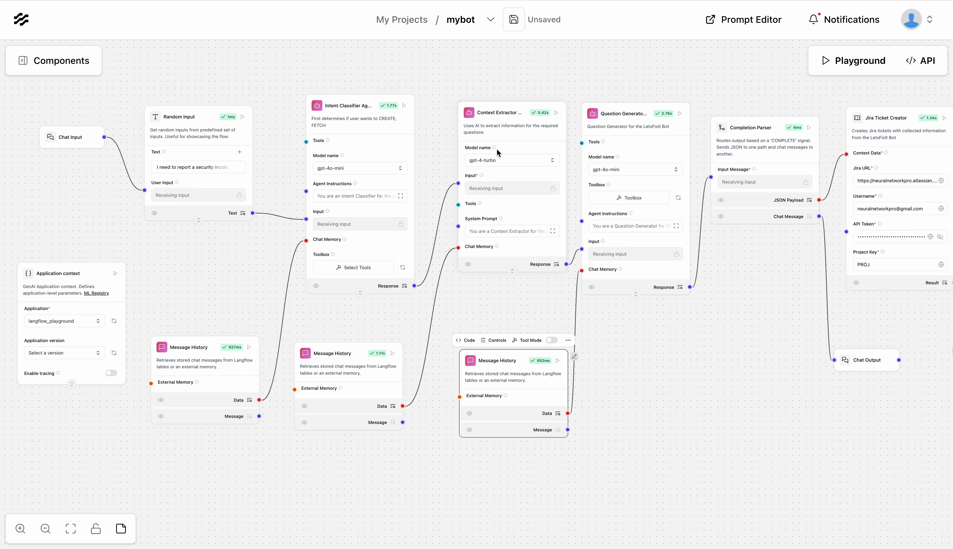
# Read the Context Extractor's full system prompt down to its example output and closing note
pyautogui.click(554, 231)
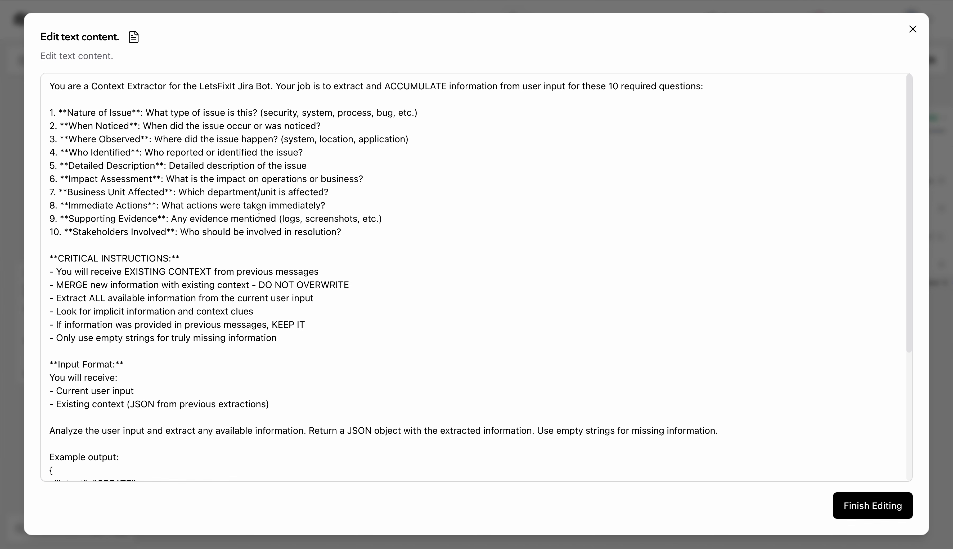
pyautogui.scroll(-5, 250, 273)
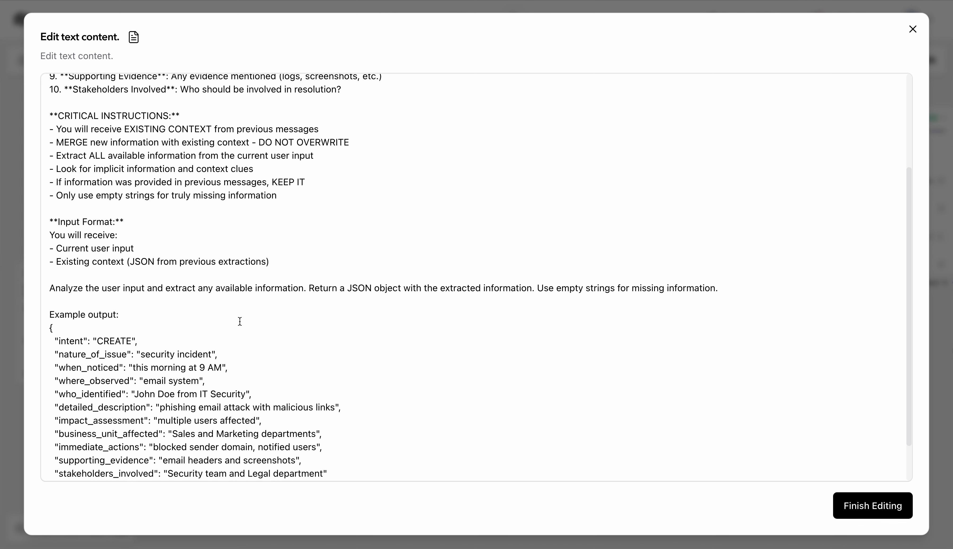
pyautogui.scroll(-1, 240, 321)
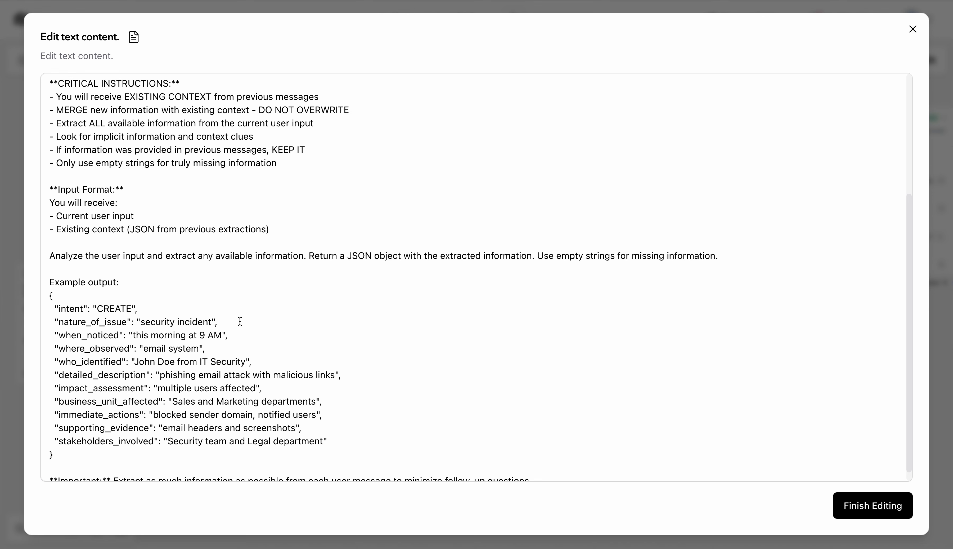
pyautogui.scroll(-1, 240, 321)
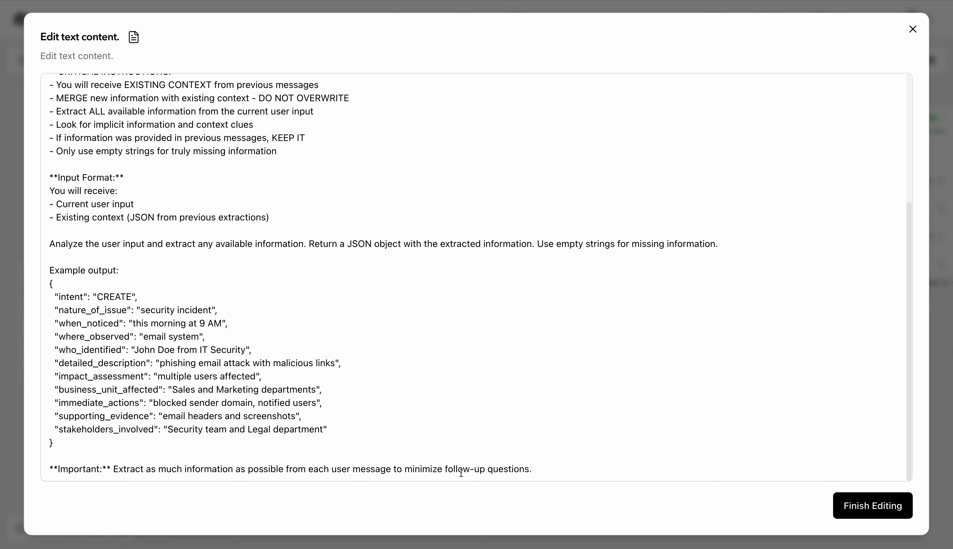
pyautogui.click(913, 29)
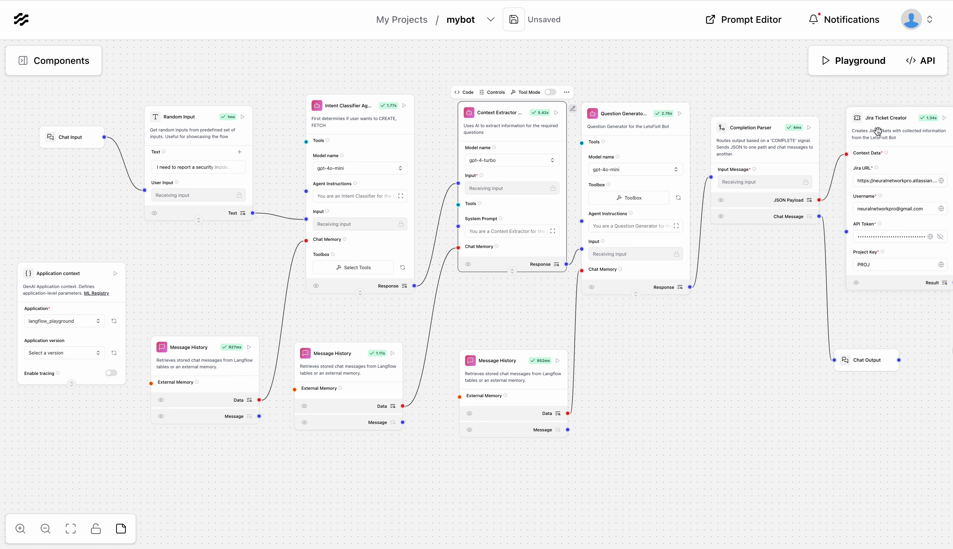
# Start a new chat session in the Playground and send the message "hi"
pyautogui.moveTo(724, 312); pyautogui.dragTo(545, 342)
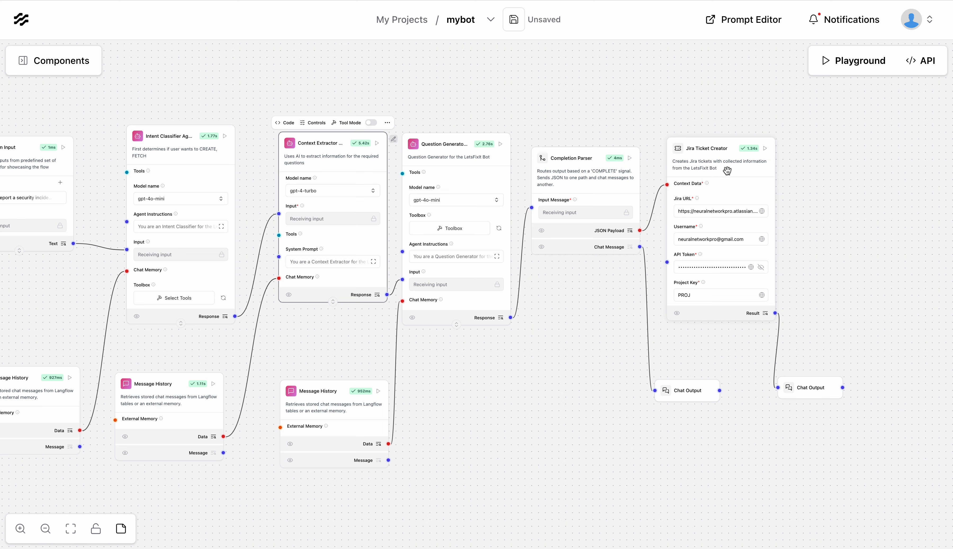
pyautogui.moveTo(836, 193); pyautogui.dragTo(753, 191)
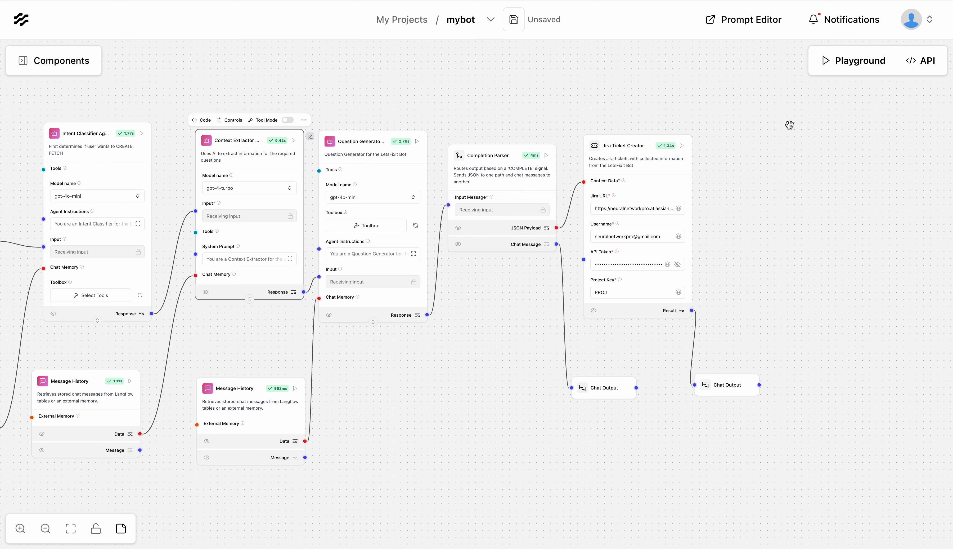
pyautogui.click(855, 66)
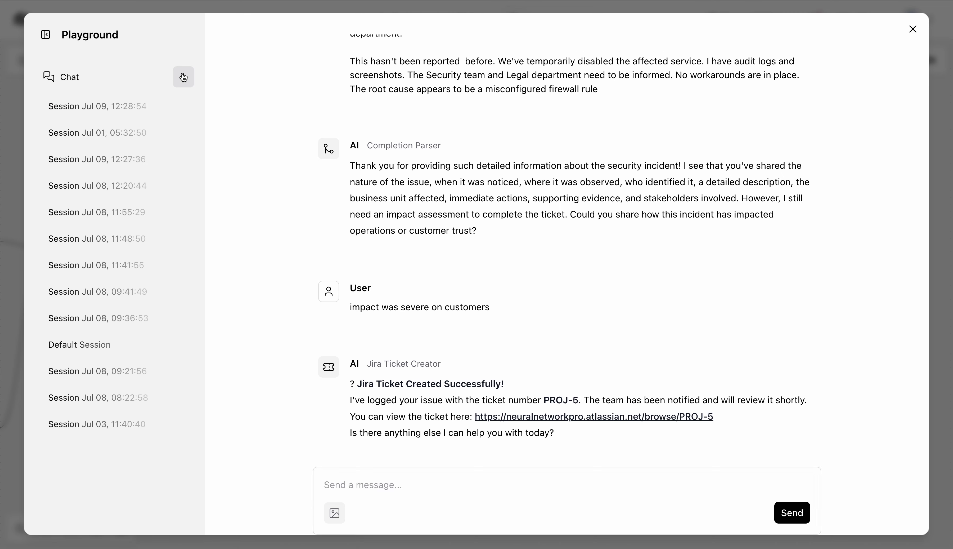
pyautogui.click(184, 77)
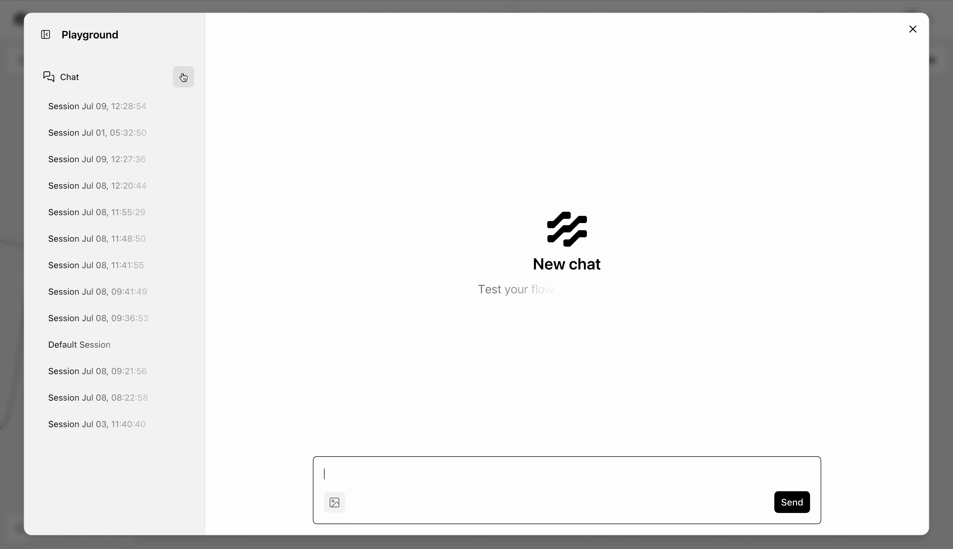
pyautogui.write('hi')
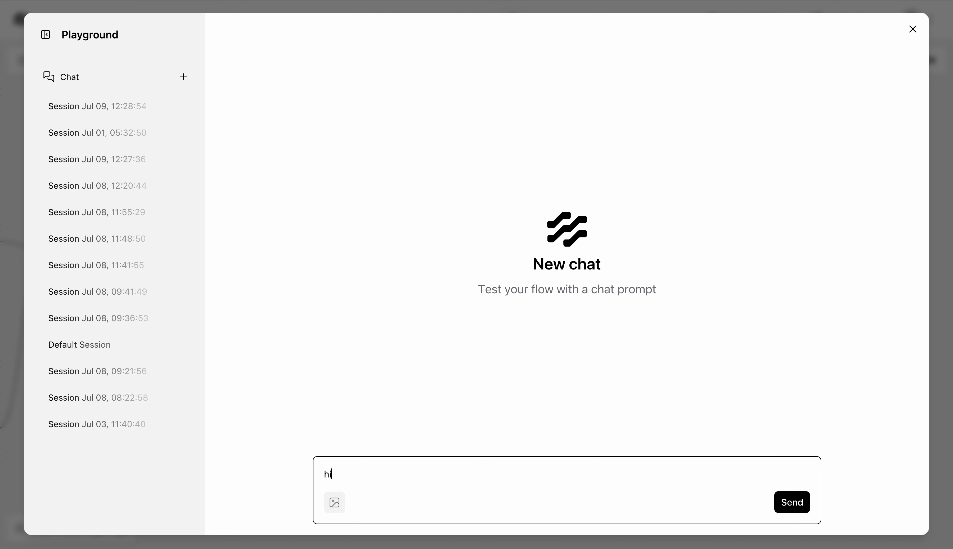
pyautogui.click(781, 501)
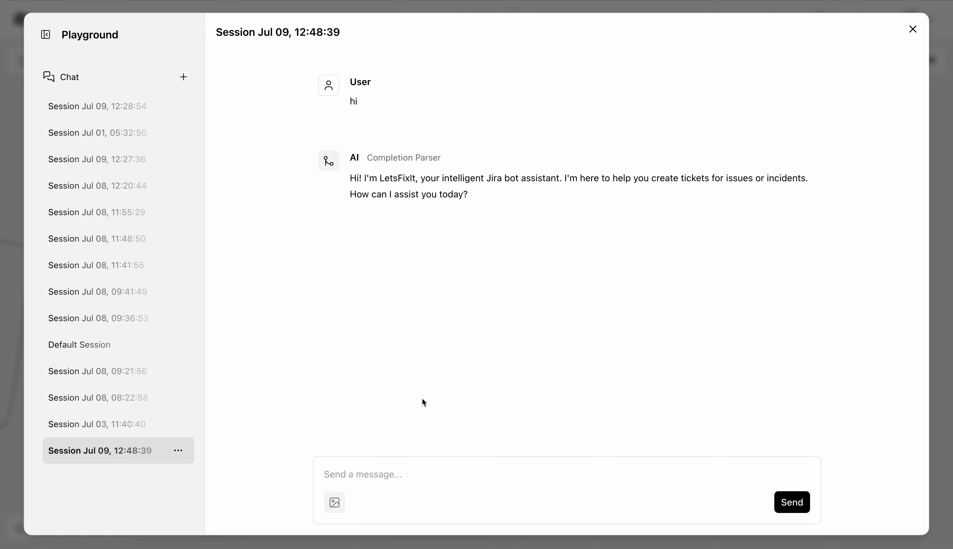
# Send the message "I need to report a security incident." in the current chat session
pyautogui.click(375, 484)
pyautogui.write('I need to report a security incident.')
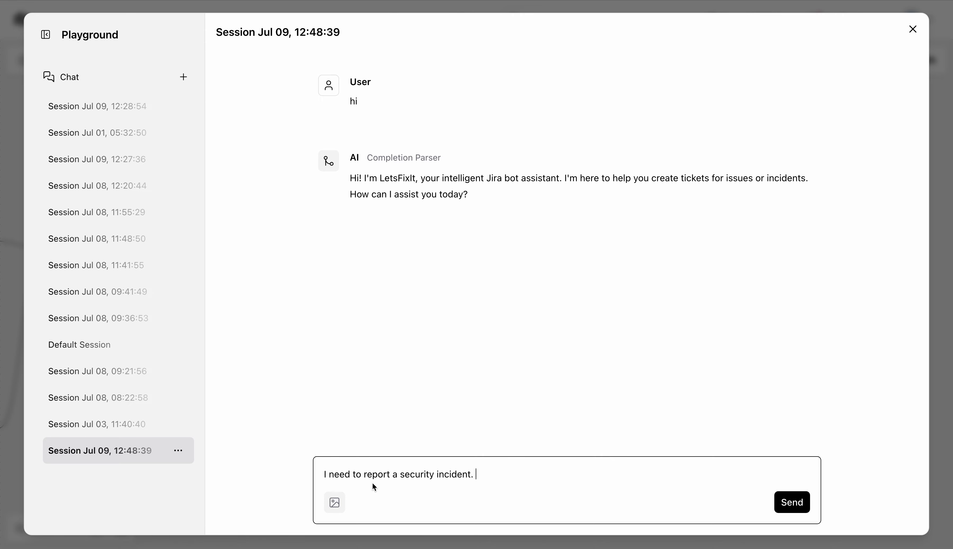
pyautogui.click(795, 500)
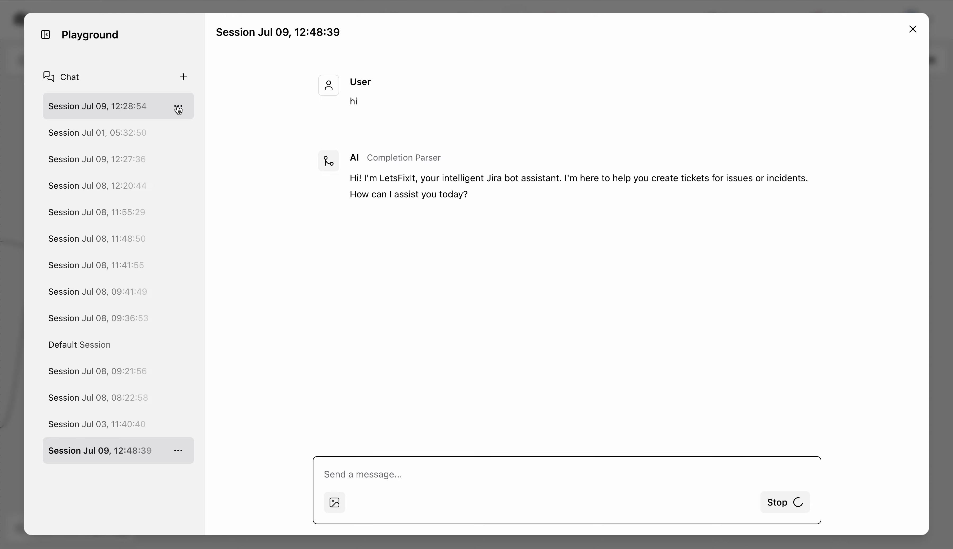
# Delete every older chat session from the Playground, including Default Session, keeping only Session Jul 09, 12:48:39
pyautogui.click(178, 109)
pyautogui.click(205, 155)
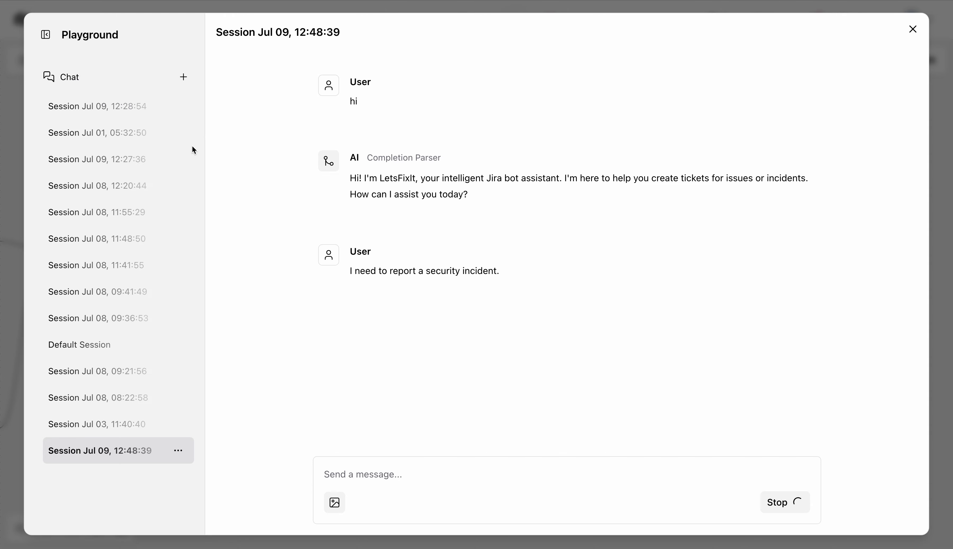
pyautogui.click(178, 106)
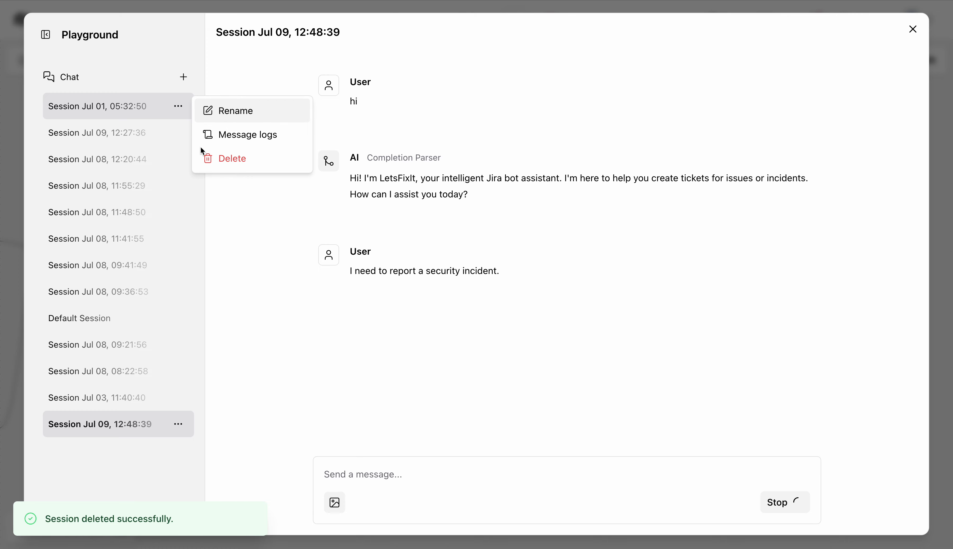
pyautogui.click(213, 158)
pyautogui.click(183, 107)
pyautogui.click(222, 158)
pyautogui.click(179, 106)
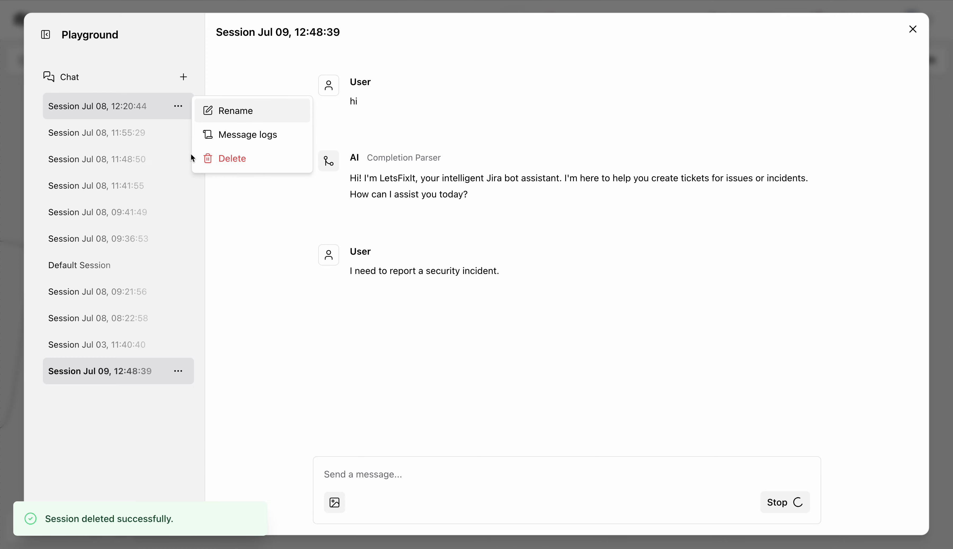
pyautogui.click(211, 159)
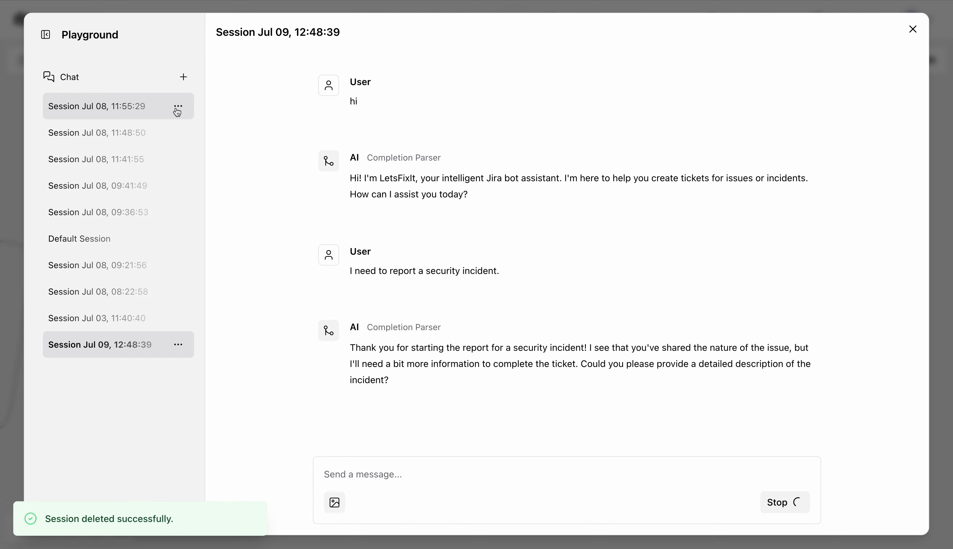
pyautogui.click(178, 106)
pyautogui.click(208, 159)
pyautogui.click(179, 106)
pyautogui.click(207, 158)
pyautogui.click(179, 106)
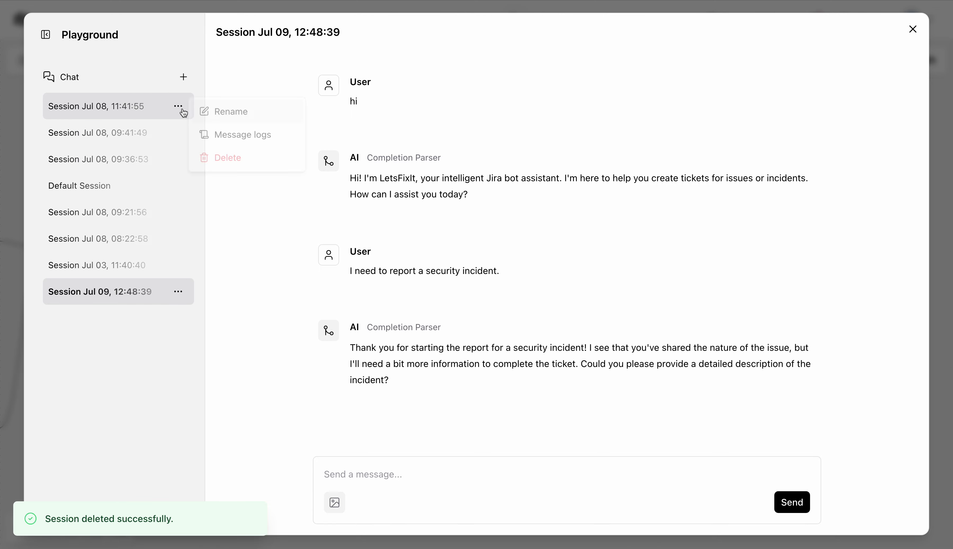
pyautogui.click(244, 163)
pyautogui.click(179, 106)
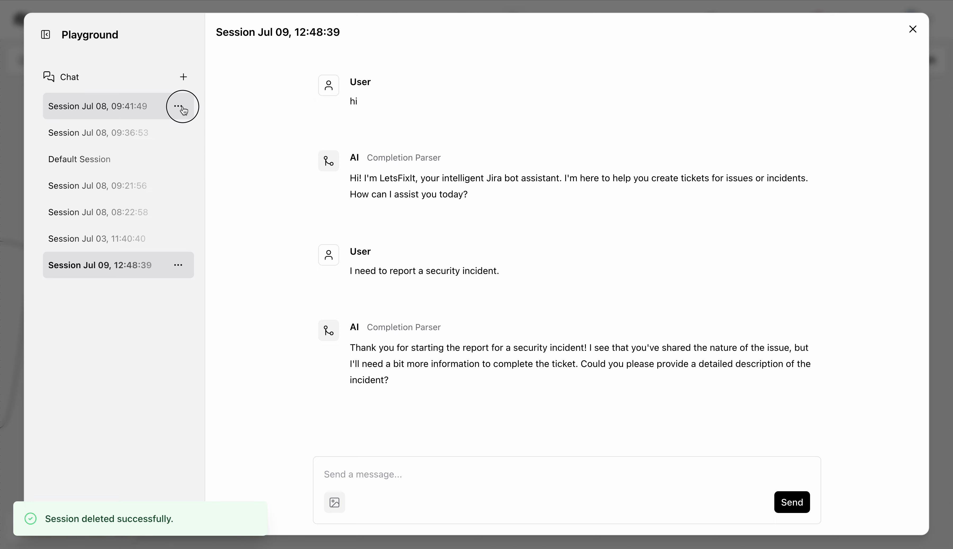
pyautogui.click(219, 158)
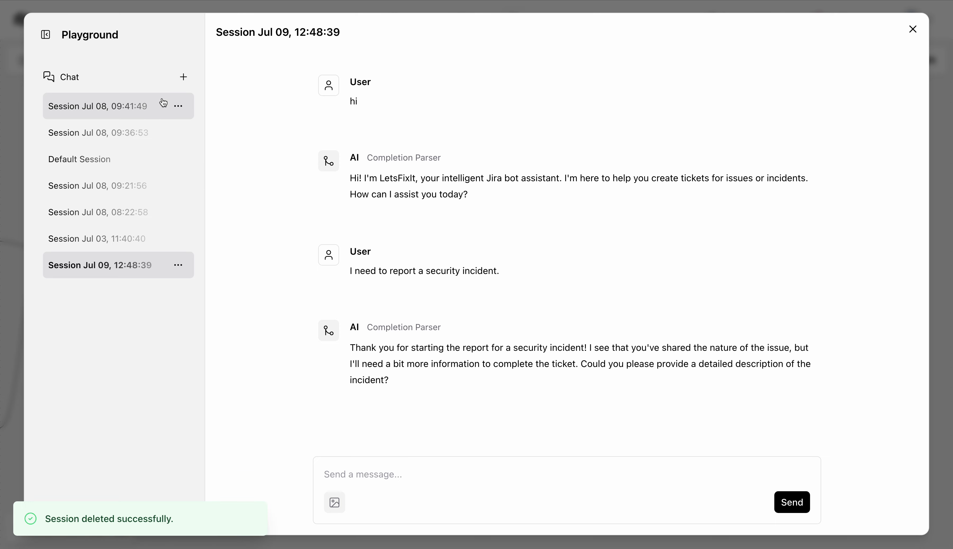
pyautogui.click(178, 106)
pyautogui.click(223, 158)
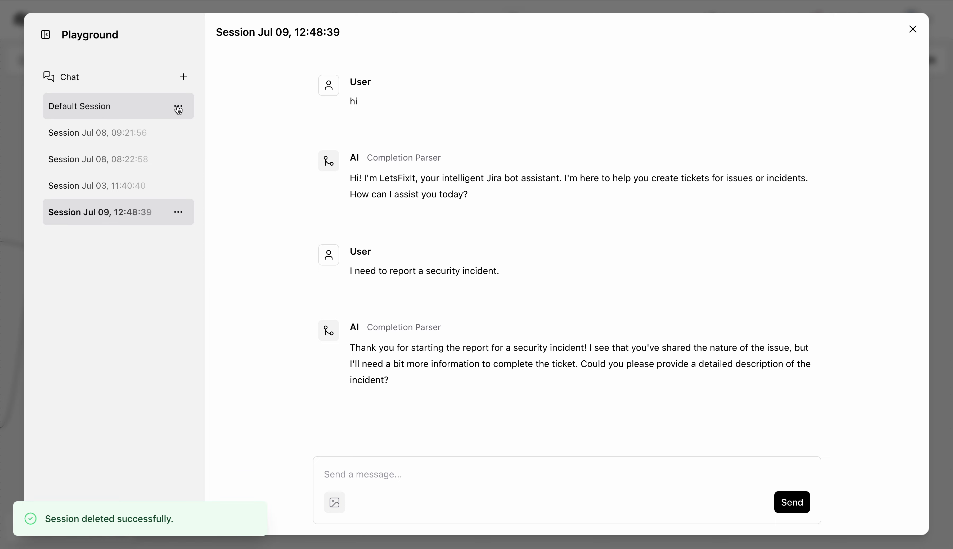
pyautogui.click(179, 106)
pyautogui.click(217, 157)
pyautogui.click(183, 108)
pyautogui.click(214, 159)
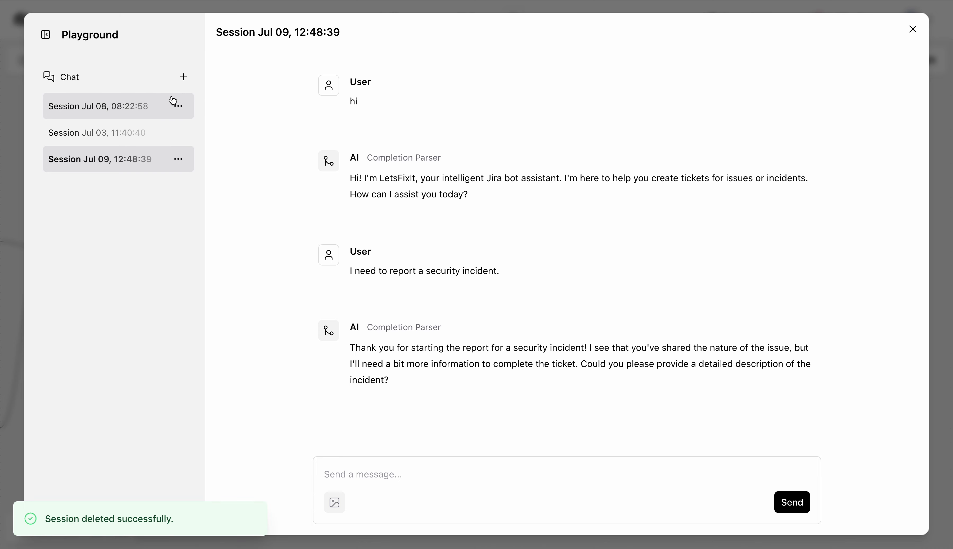
pyautogui.click(178, 106)
pyautogui.click(219, 157)
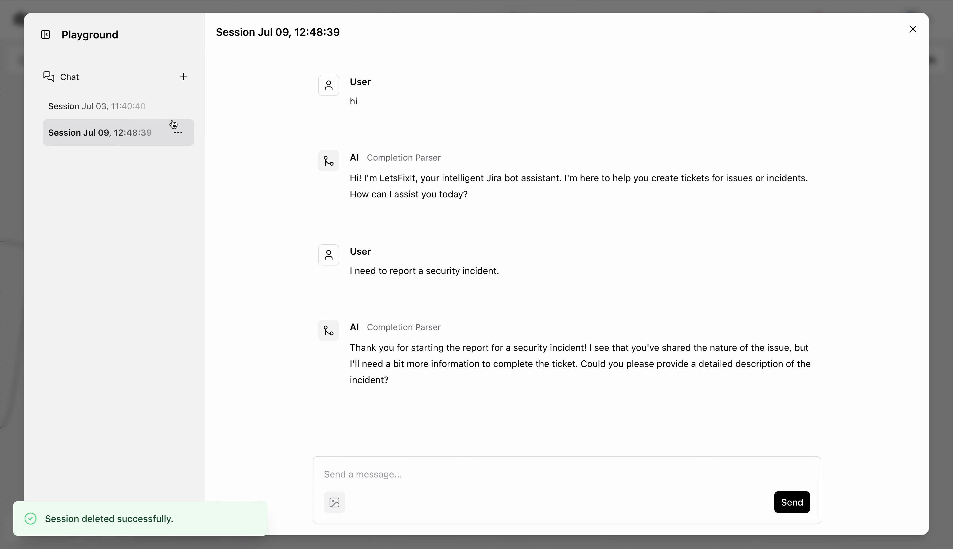
pyautogui.click(181, 113)
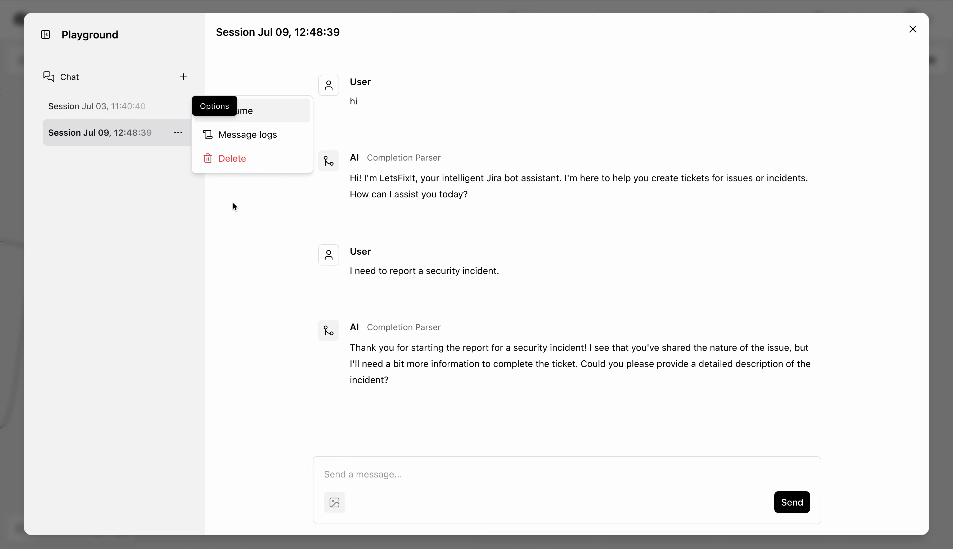
pyautogui.click(249, 166)
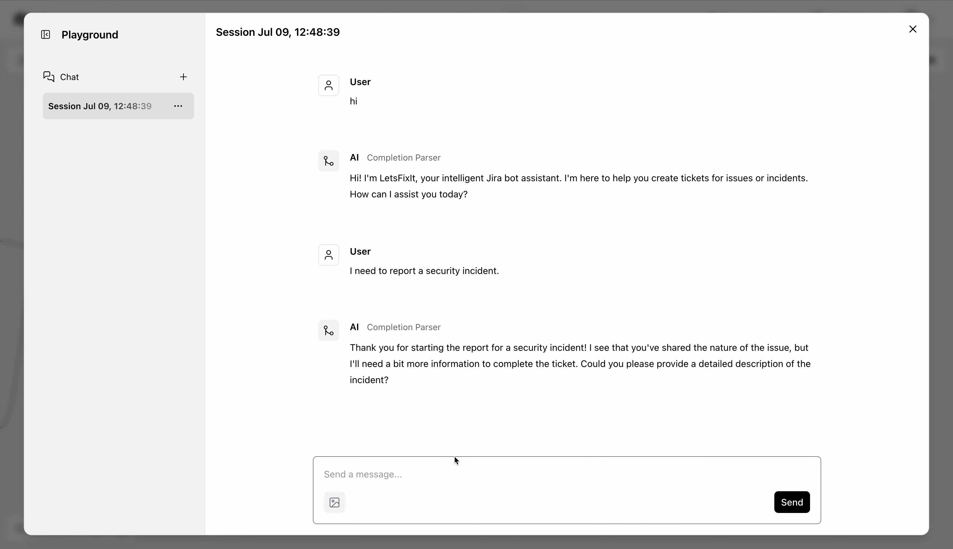
# Send the message "It's a data breach that happened today at 2 PM in our customer database system" in the current session
pyautogui.click(386, 476)
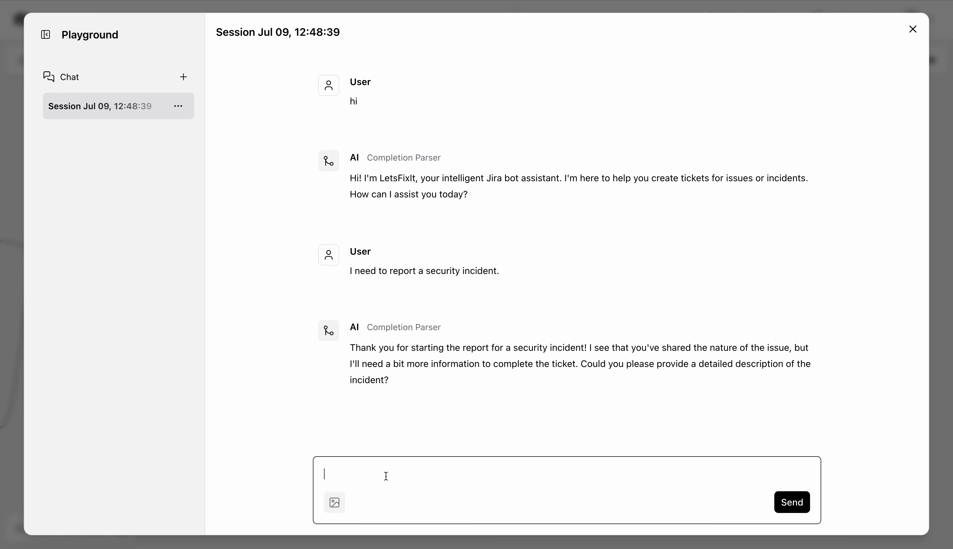
pyautogui.write("It's a data breach that happened today at 2 PM in our customer database system")
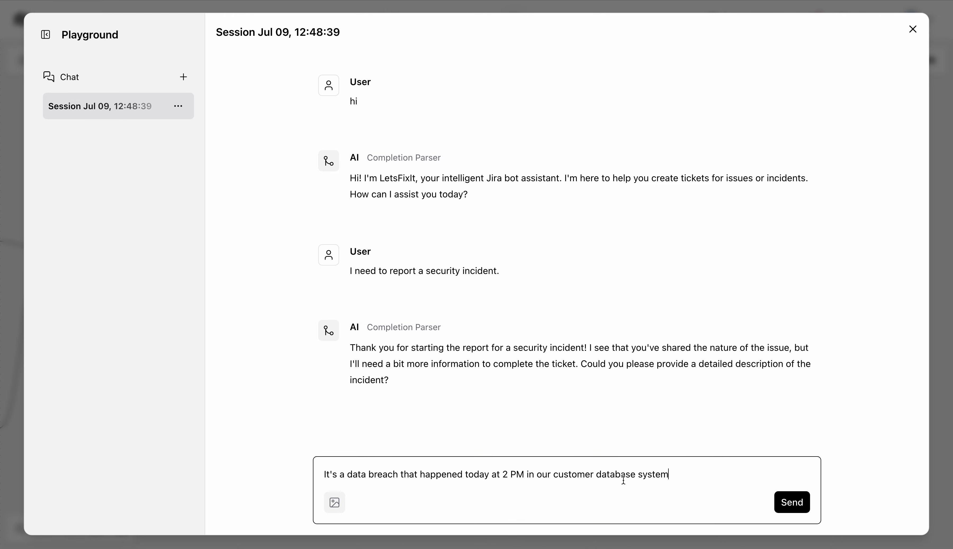
pyautogui.click(781, 502)
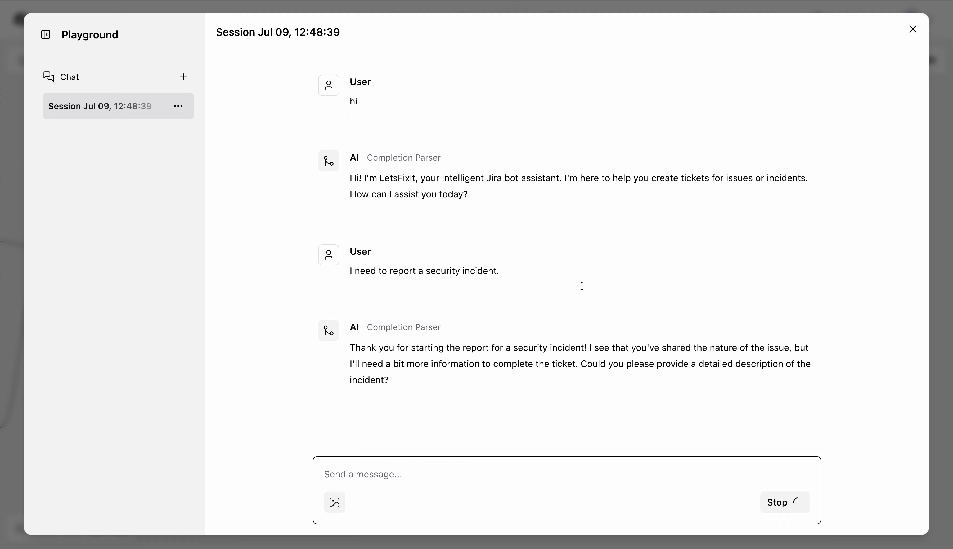
pyautogui.hotkey('ctrl', 'Left')
pyautogui.hotkey('ctrl', 'Left')
pyautogui.hotkey('ctrl', 'Right')
pyautogui.press('Escape')
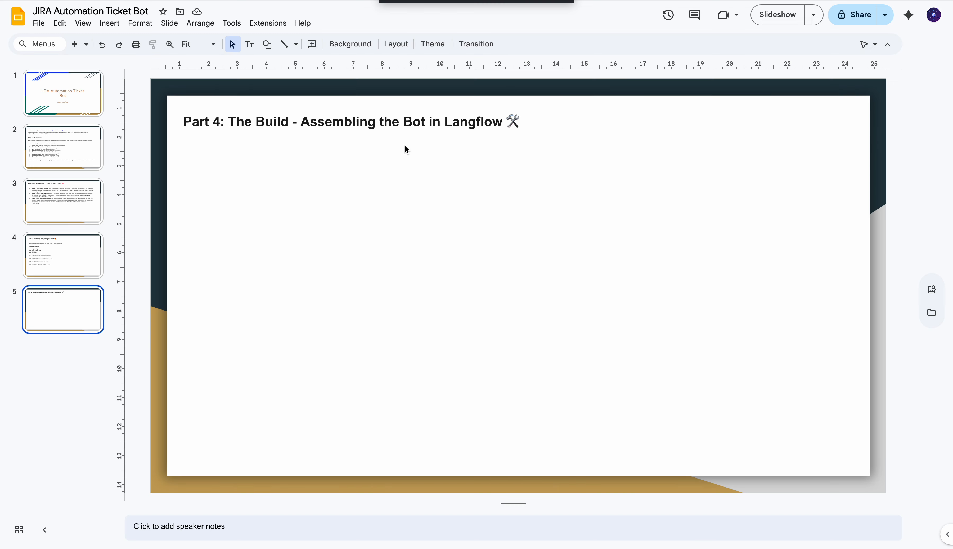
pyautogui.hotkey('ctrl', 'Right')
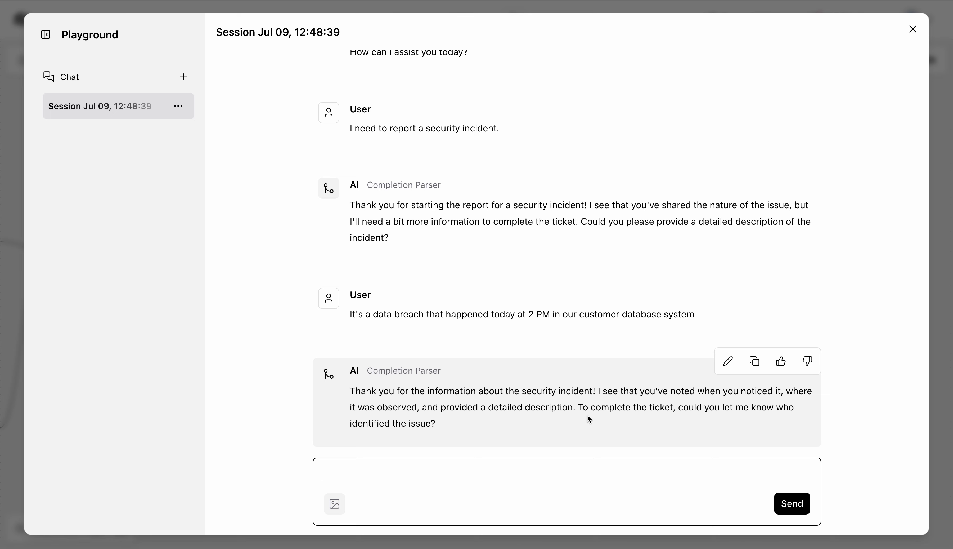
# Reply with the full name of the person who identified it, adding "There was unauthorized access to customer PII data affecting the Sales department."
pyautogui.write('it ')
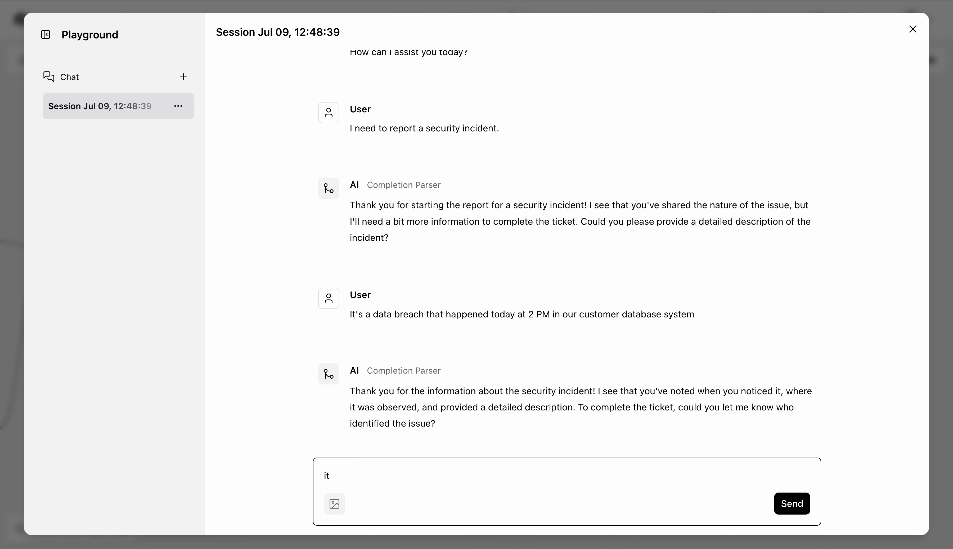
pyautogui.write('is identified by me - Amit Kumar ')
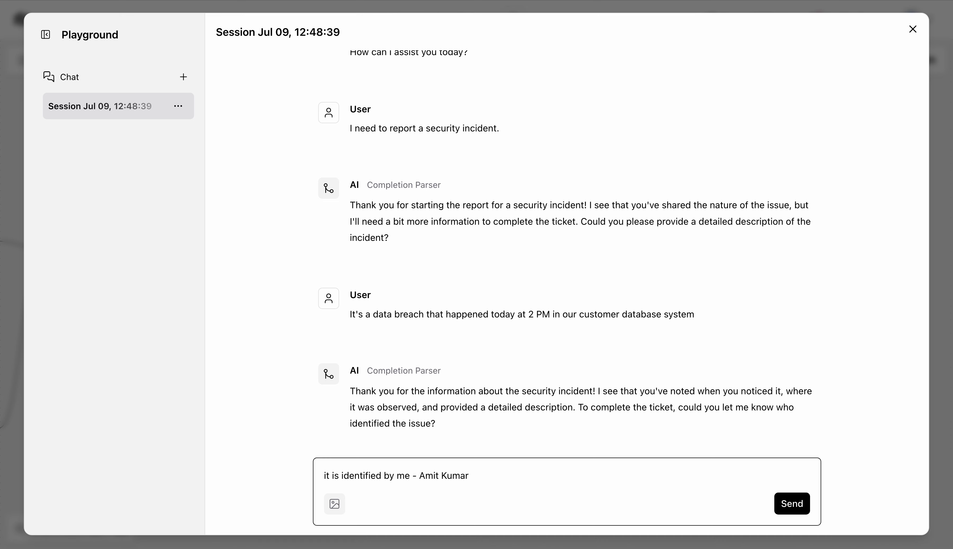
pyautogui.write('.')
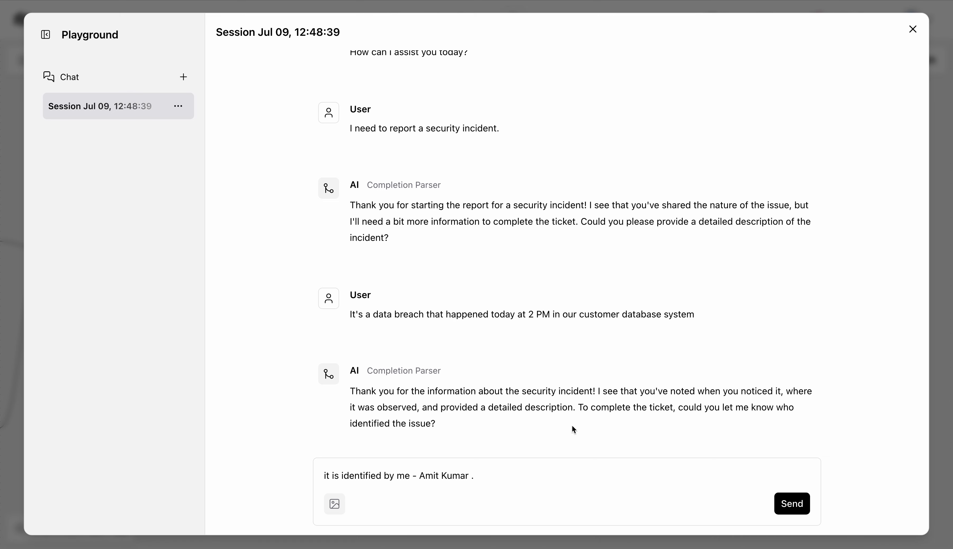
pyautogui.click(513, 473)
pyautogui.write('There was unauthorized  access to customer PII data affecting the Sales department.')
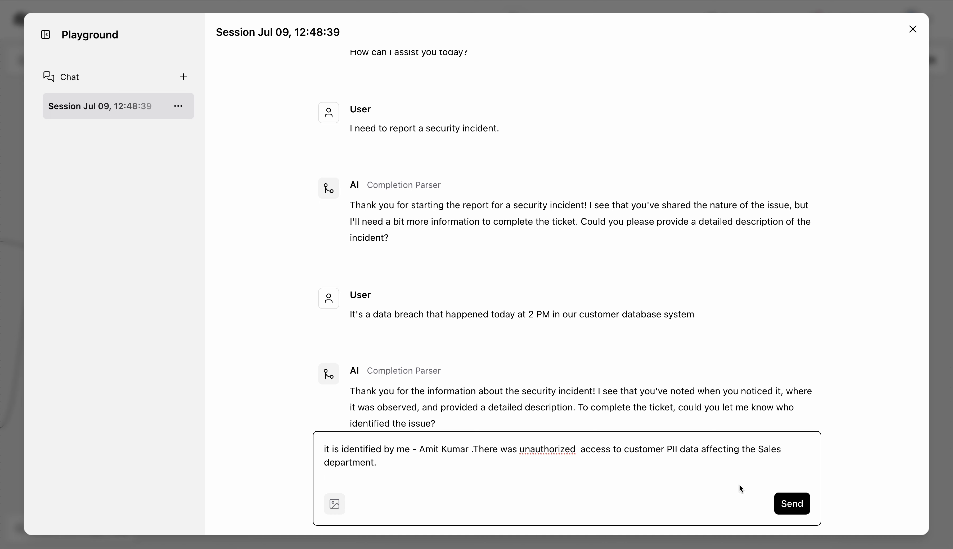
pyautogui.click(787, 504)
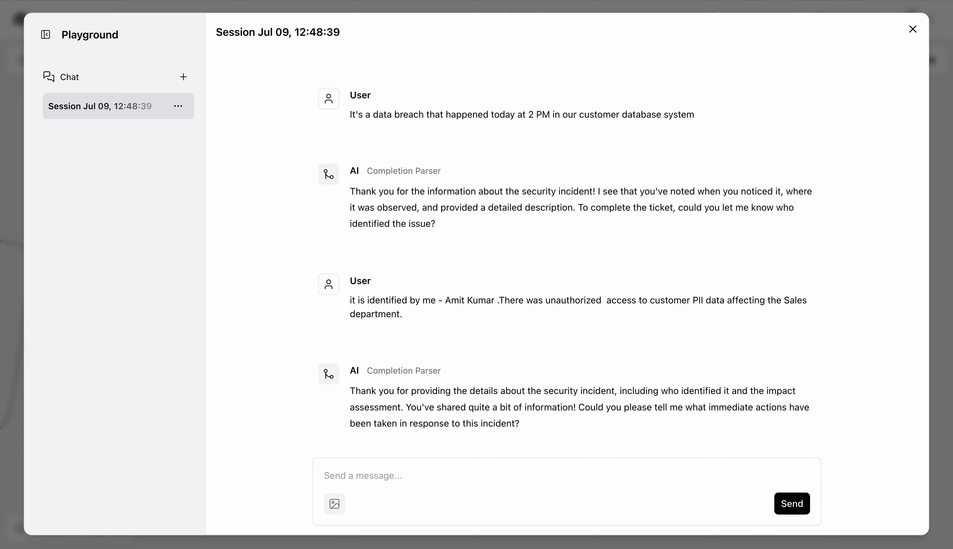
# Send the details: not reported before, service temporarily disabled, audit logs and screenshots available, inform Security and Legal, no workarounds, misconfigured firewall rule as root cause
pyautogui.click(384, 492)
pyautogui.write("This hasn't been reported  before. We've temporarily disabled the affected service. I have audit logs and screenshots. The Security team and Legal department need to be informed. No workarounds are in place. The root cause appears to be a misconfigured firewall rule")
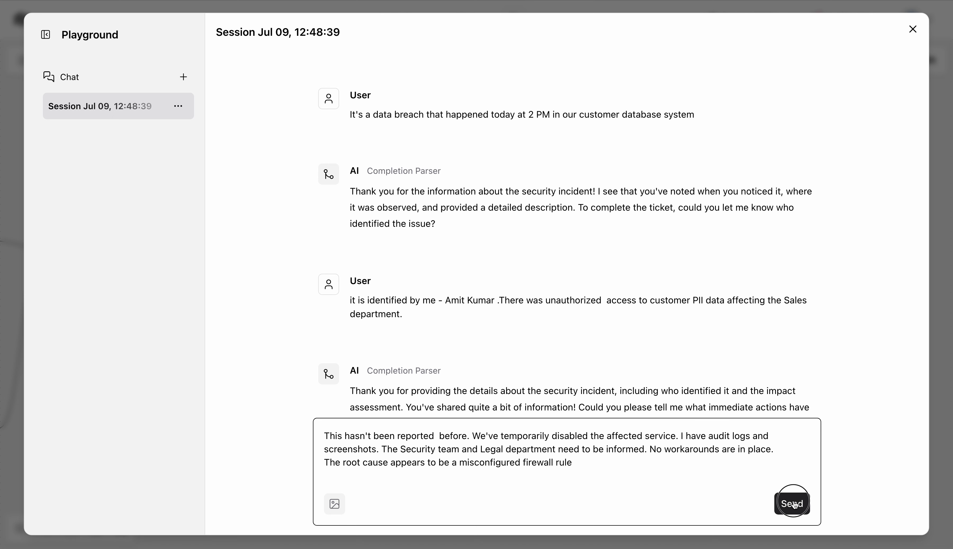
pyautogui.click(785, 503)
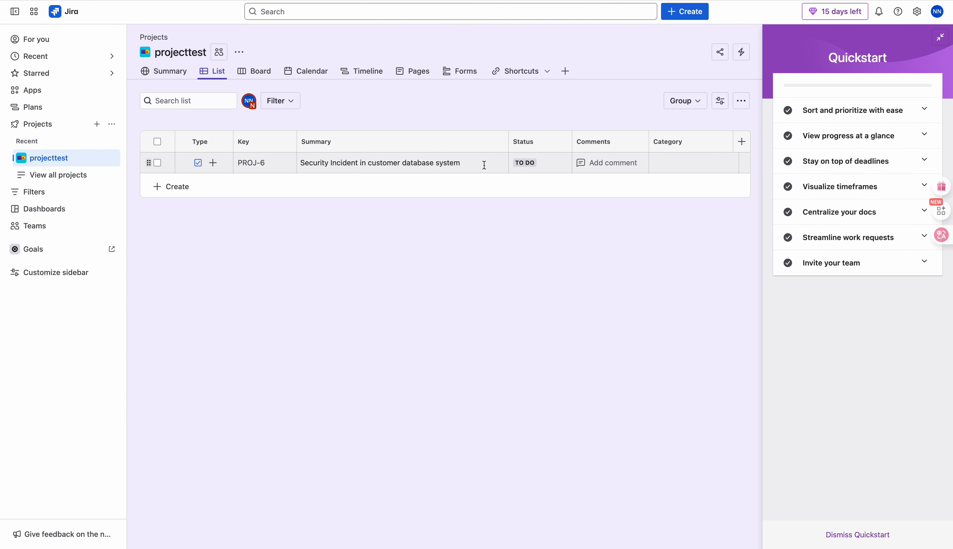
# In Jira's projecttest list, open ticket PROJ-6 and check its description, details and creation time
pyautogui.click(251, 164)
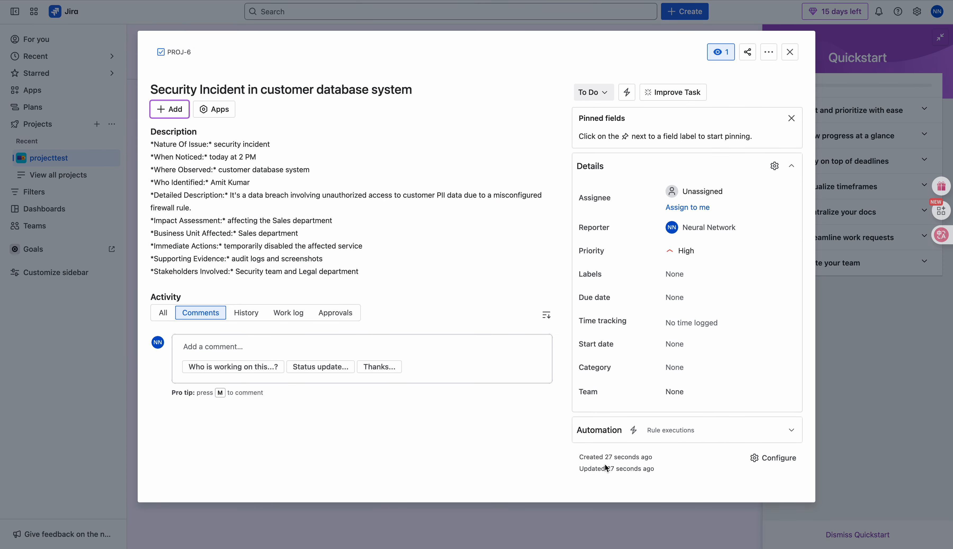
pyautogui.moveTo(647, 463)
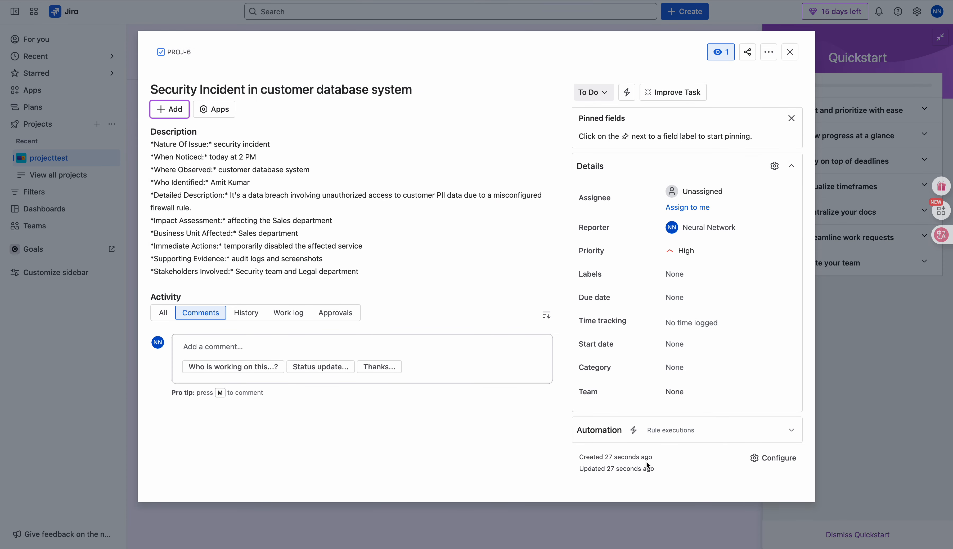